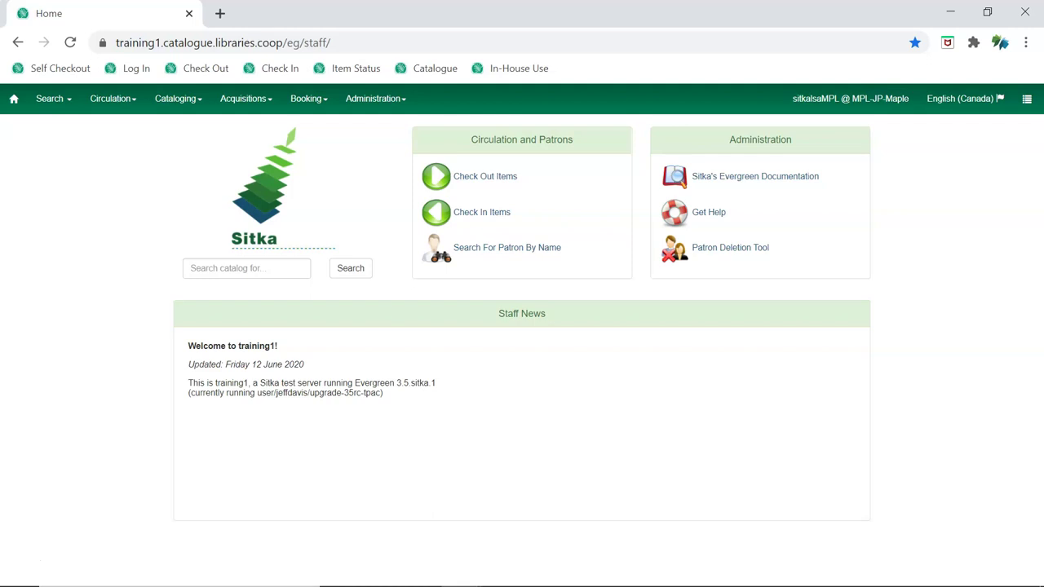
- Open Check Out Items and look up the patron by their library card barcode
{"action": "left_click", "coordinate": [113, 98]}
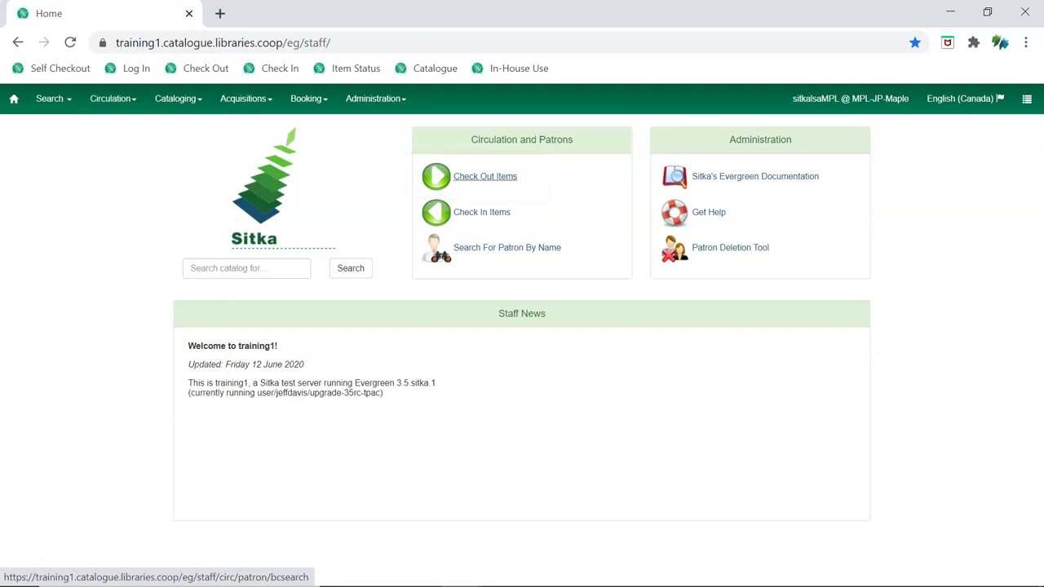
{"action": "left_click", "coordinate": [484, 176]}
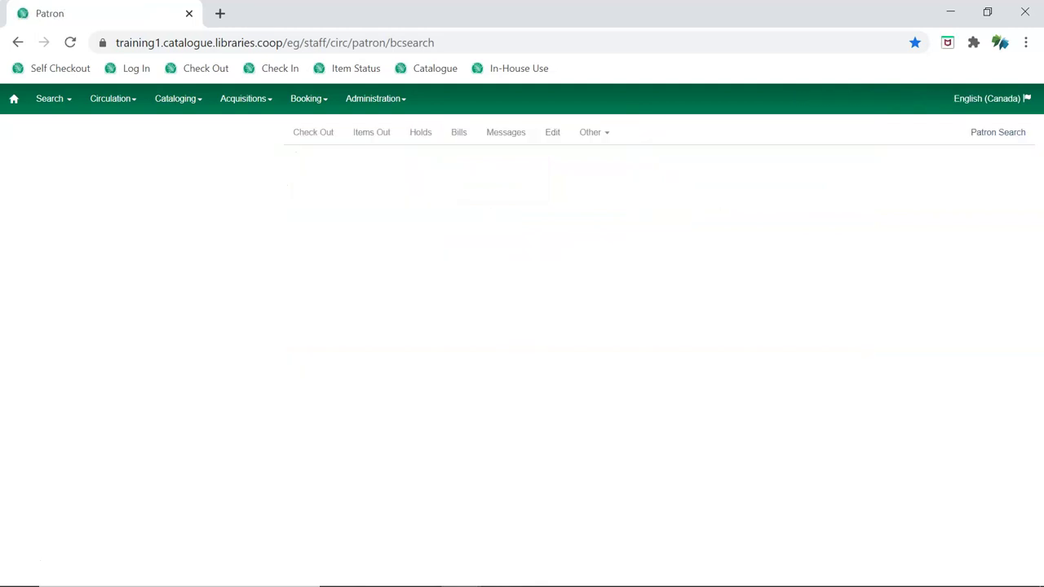
{"action": "type", "text": "26524000100008"}
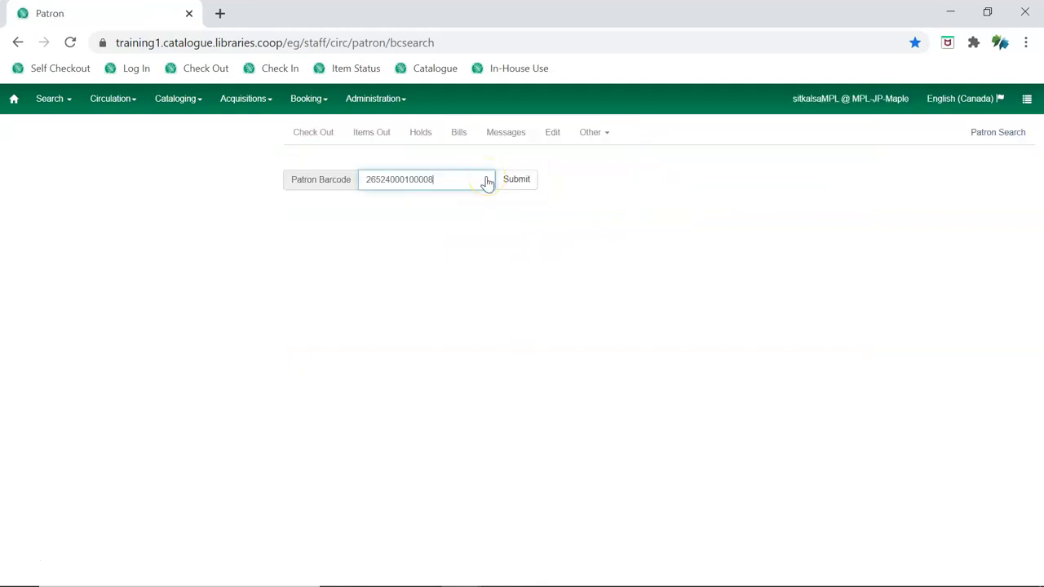
{"action": "key", "text": "Return"}
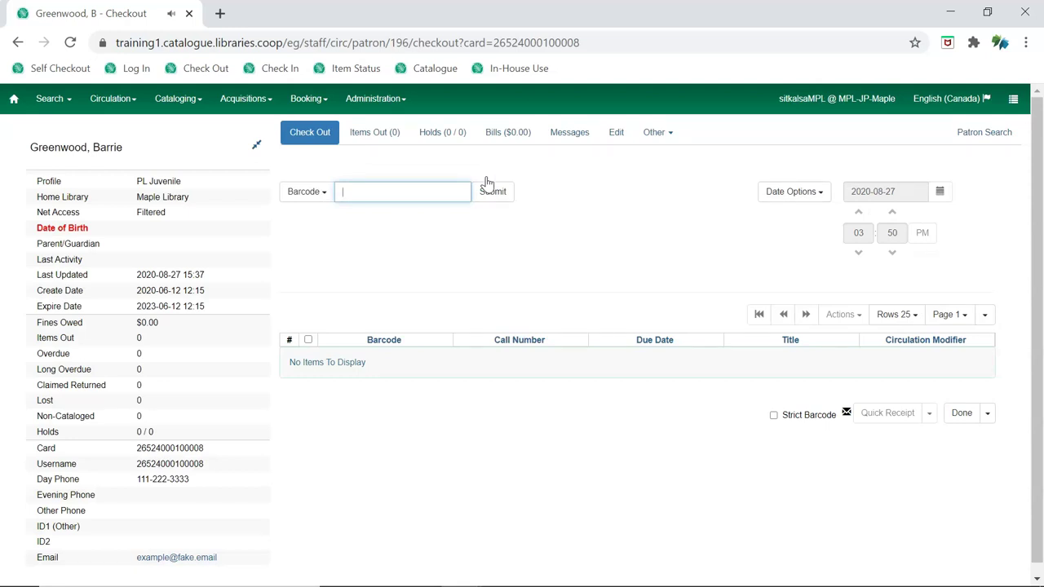
- Search patrons by the patron's last name and open the fifth result's checkout page
{"action": "left_click", "coordinate": [52, 101]}
{"action": "left_click", "coordinate": [63, 126]}
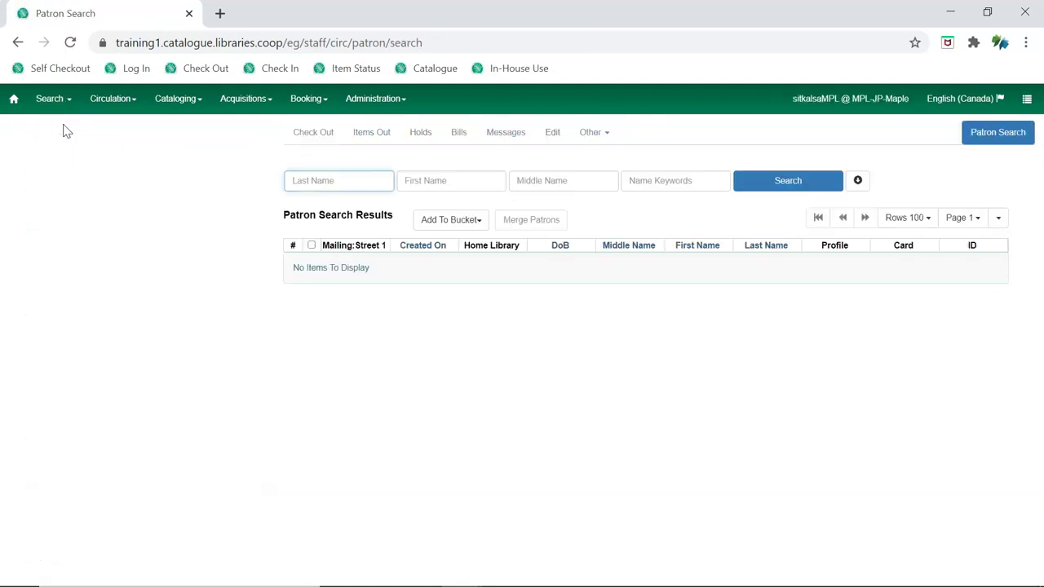
{"action": "type", "text": "Green"}
{"action": "left_click", "coordinate": [741, 191]}
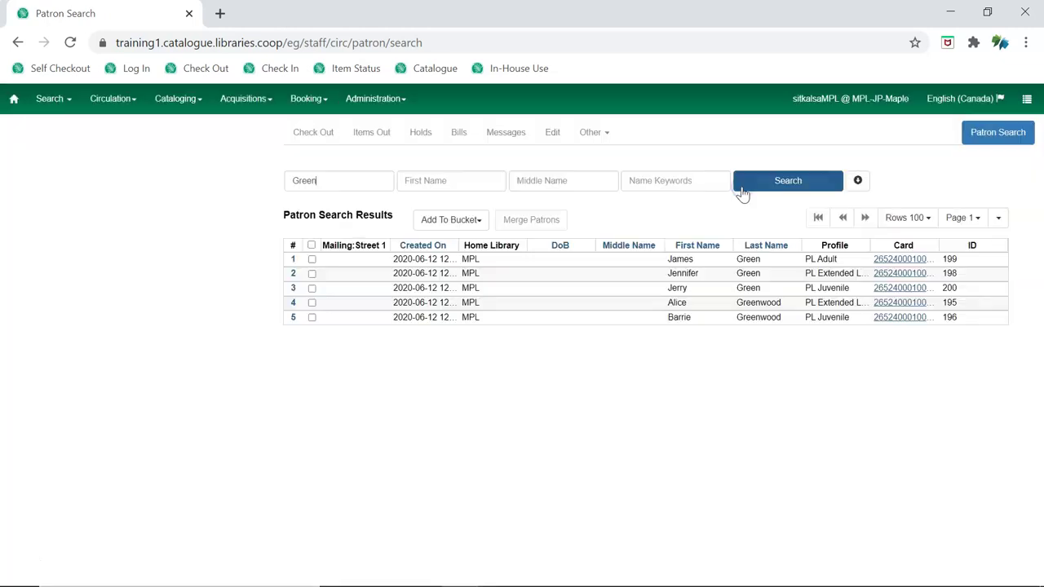
{"action": "left_click", "coordinate": [701, 317]}
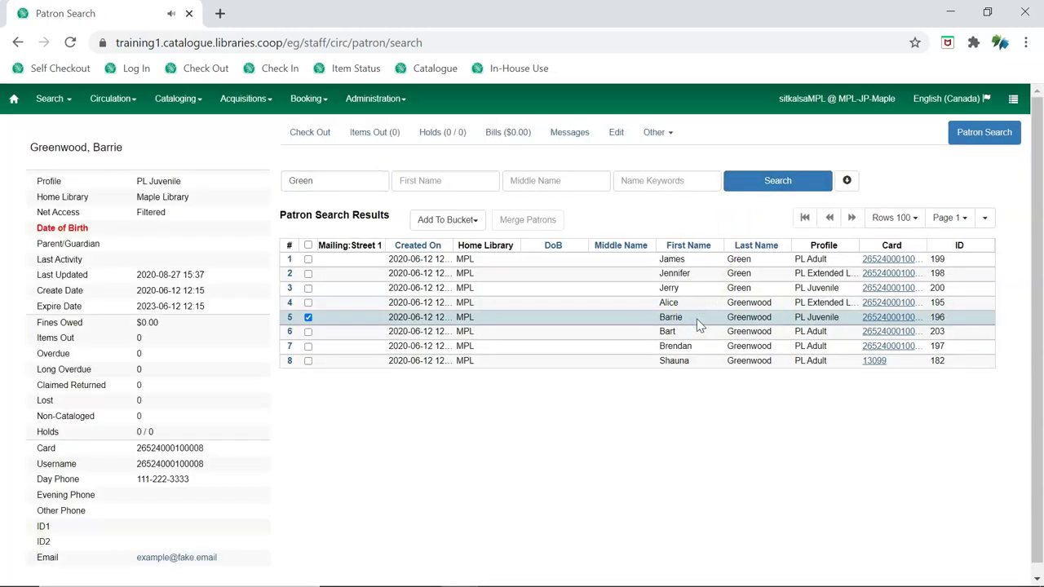
{"action": "double_click", "coordinate": [697, 322]}
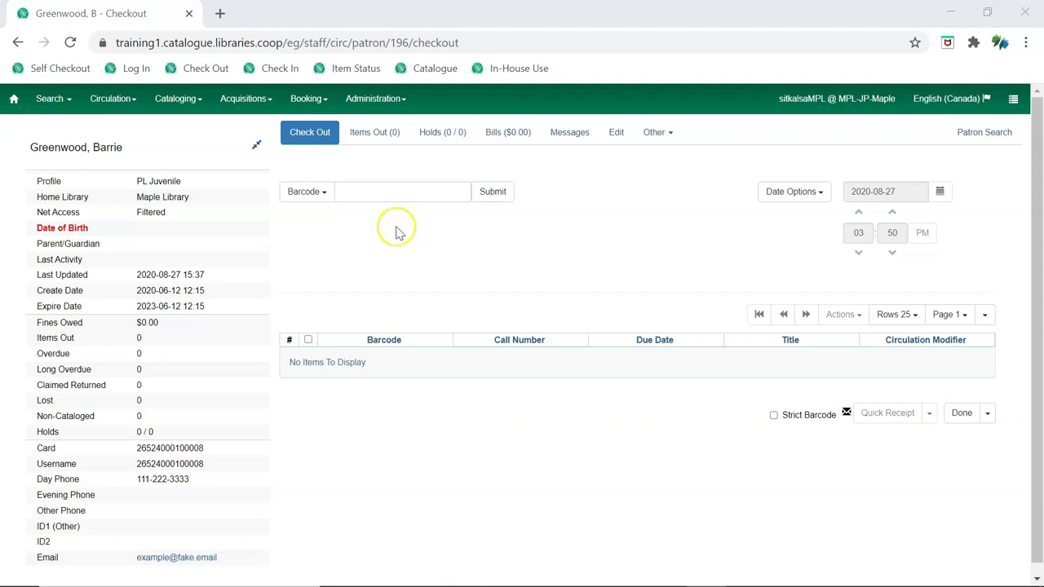
{"action": "left_click", "coordinate": [396, 199]}
{"action": "type", "text": "33987000254861"}
{"action": "key", "text": "Return"}
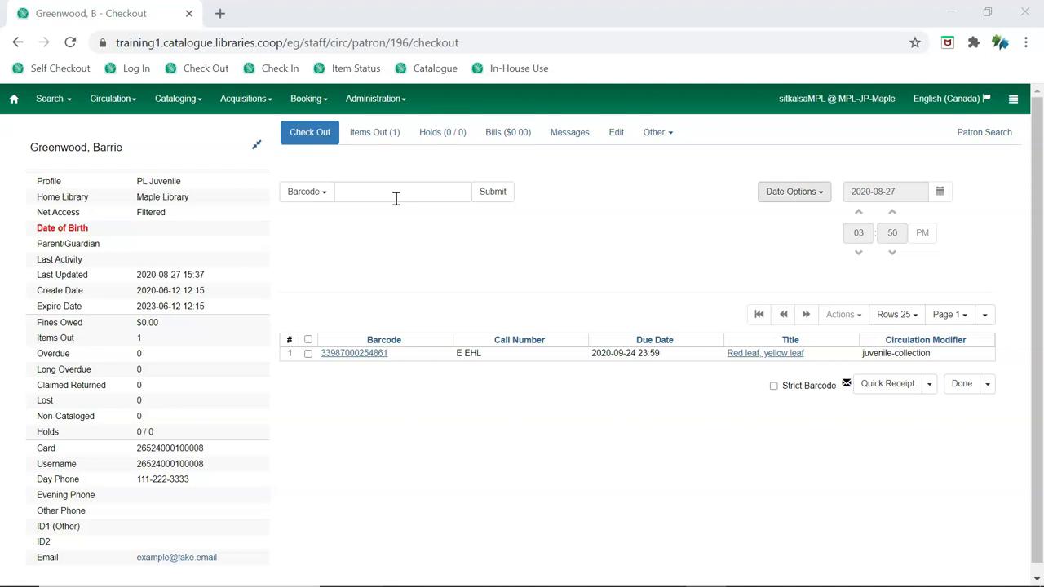
{"action": "left_click", "coordinate": [819, 199]}
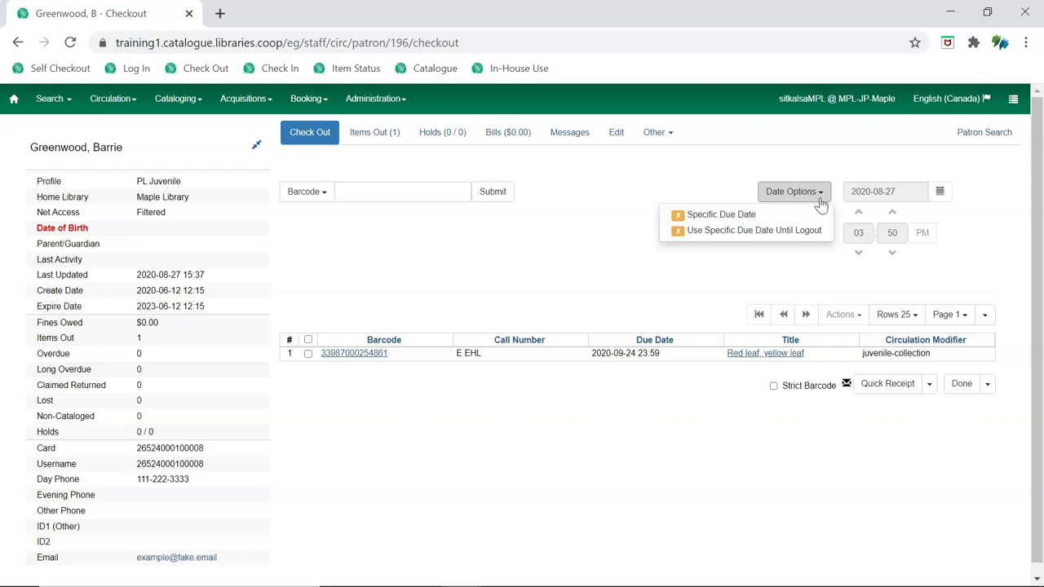
- Set a specific due date of 2020-09-01 to apply to checkouts until logout
{"action": "left_click", "coordinate": [802, 224]}
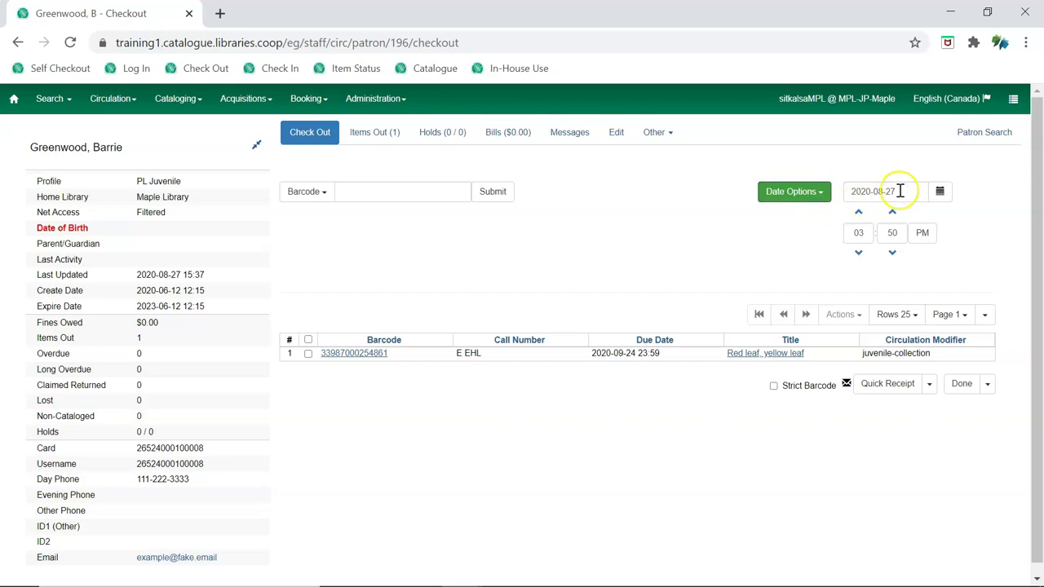
{"action": "triple_click", "coordinate": [858, 191]}
{"action": "left_click", "coordinate": [940, 196]}
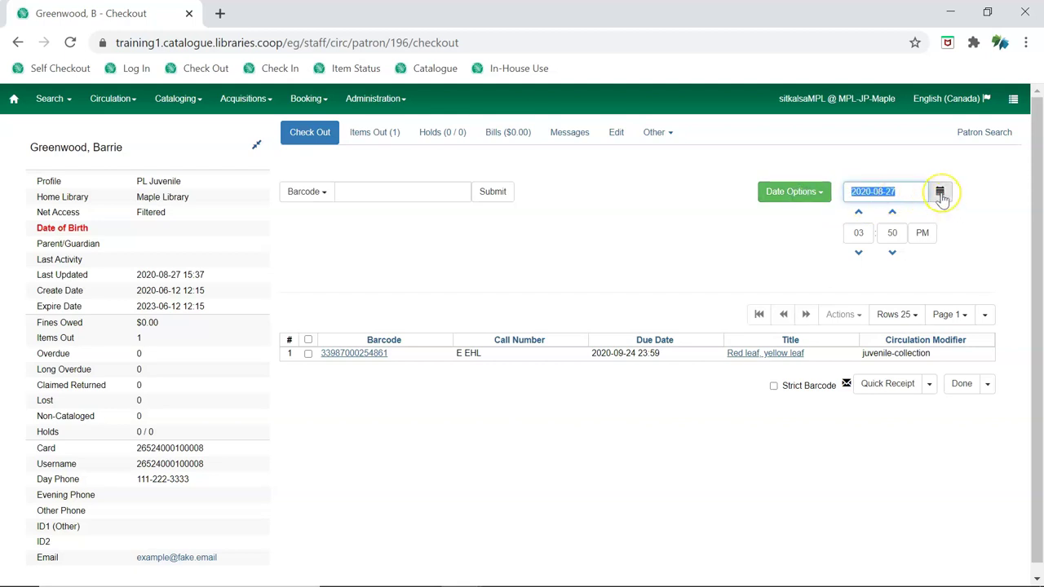
{"action": "left_click", "coordinate": [940, 194]}
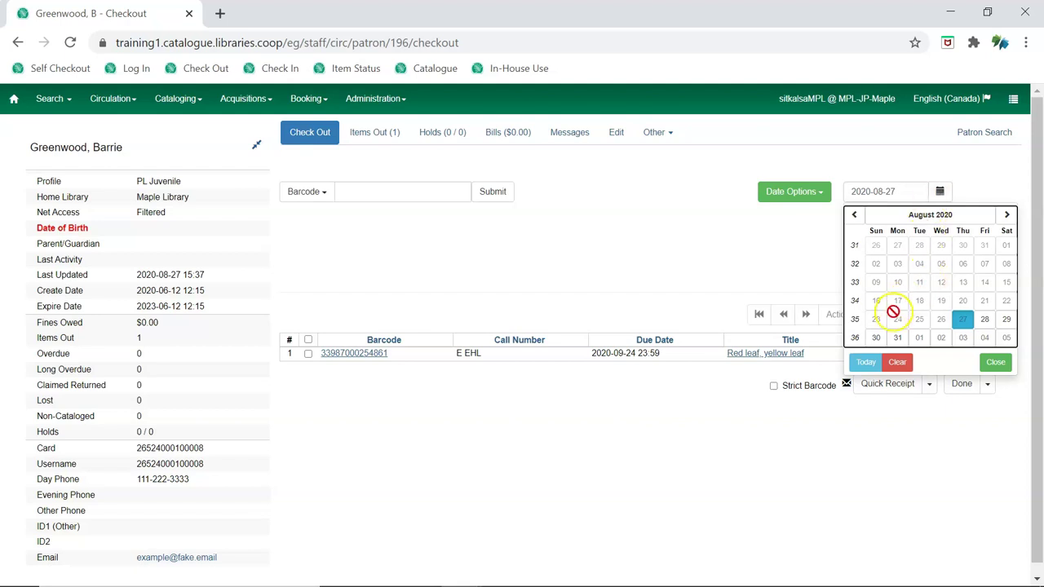
{"action": "left_click", "coordinate": [917, 342]}
{"action": "left_click", "coordinate": [917, 341]}
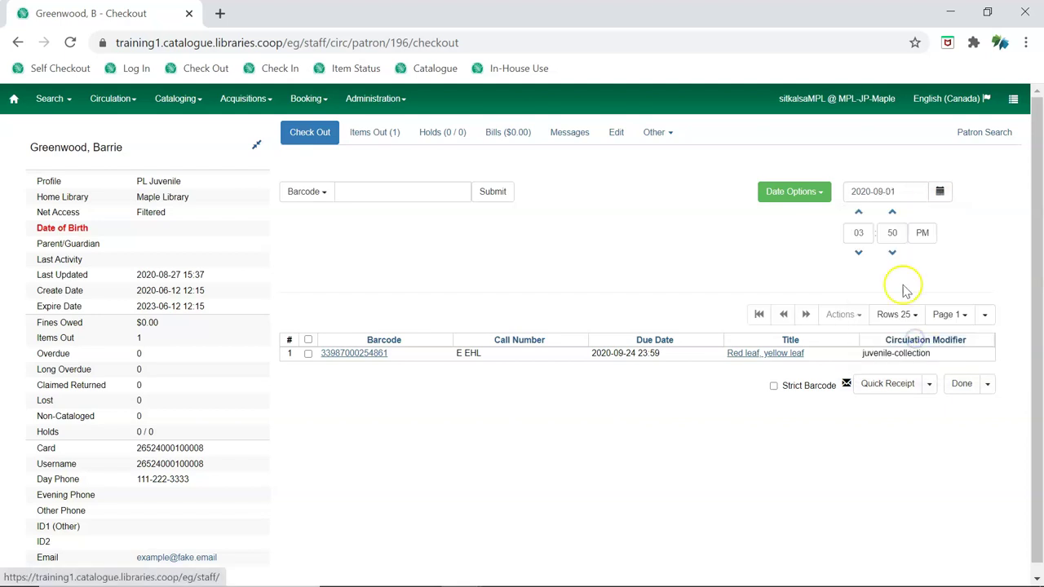
{"action": "left_click", "coordinate": [467, 184]}
{"action": "type", "text": "33987000307453"}
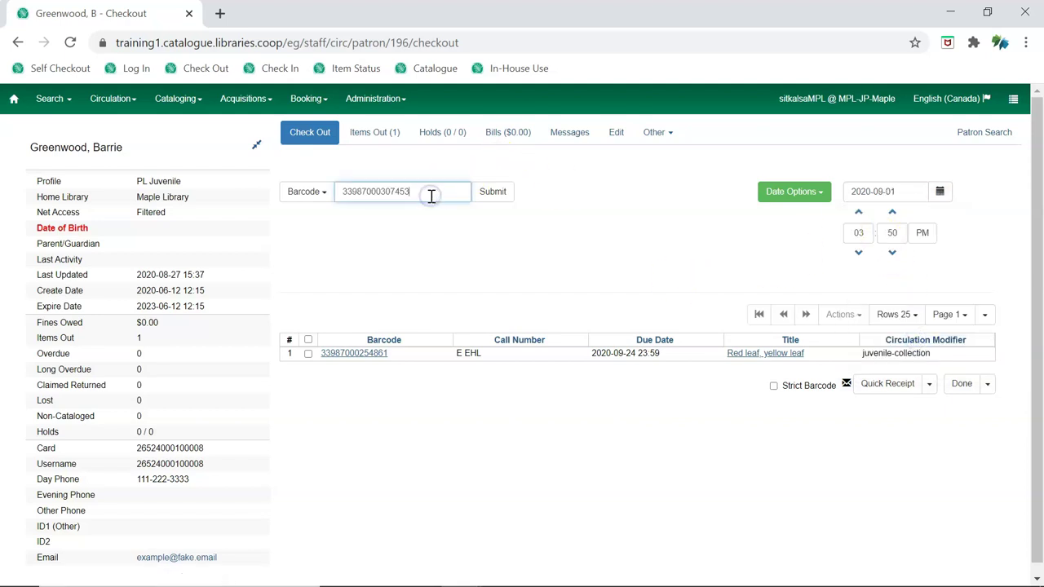
{"action": "key", "text": "Return"}
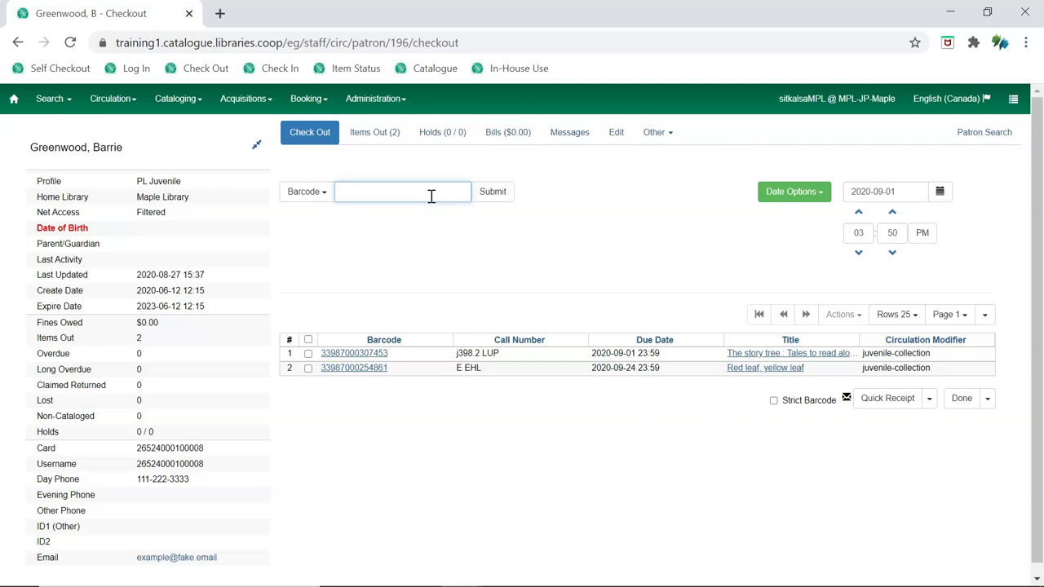
{"action": "left_click", "coordinate": [814, 194]}
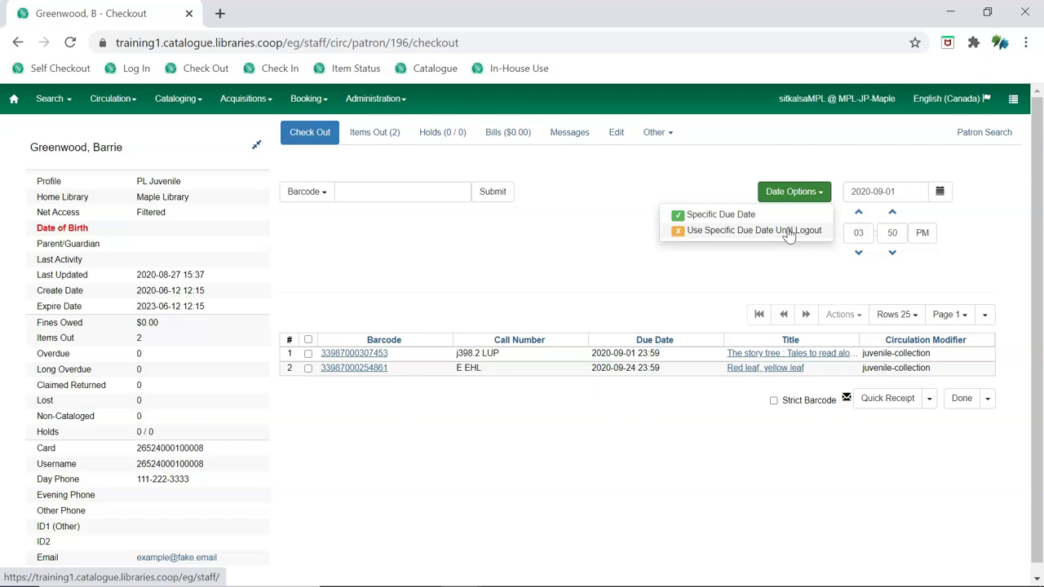
{"action": "left_click", "coordinate": [788, 233]}
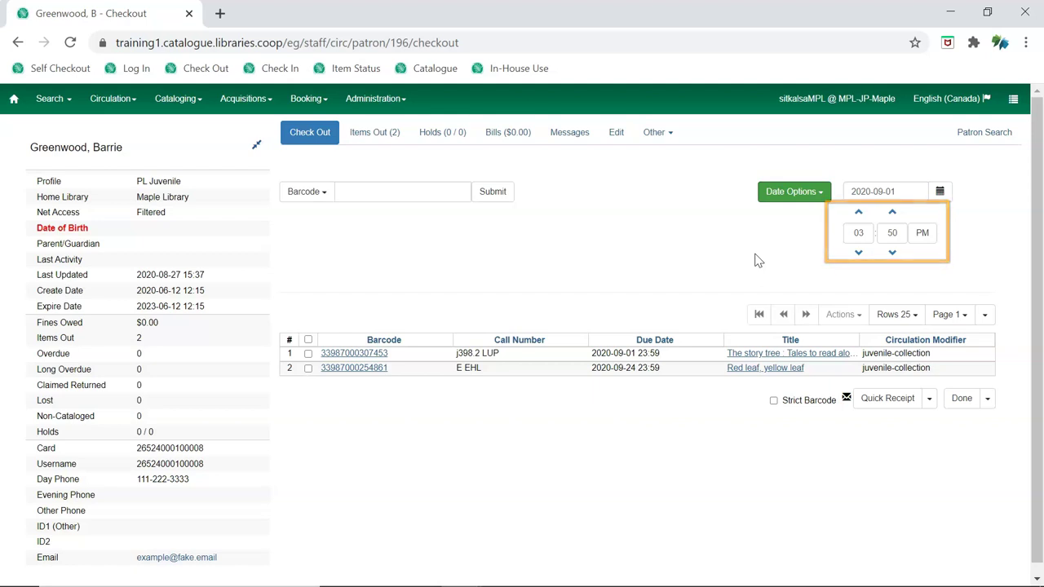
{"action": "left_click", "coordinate": [389, 196]}
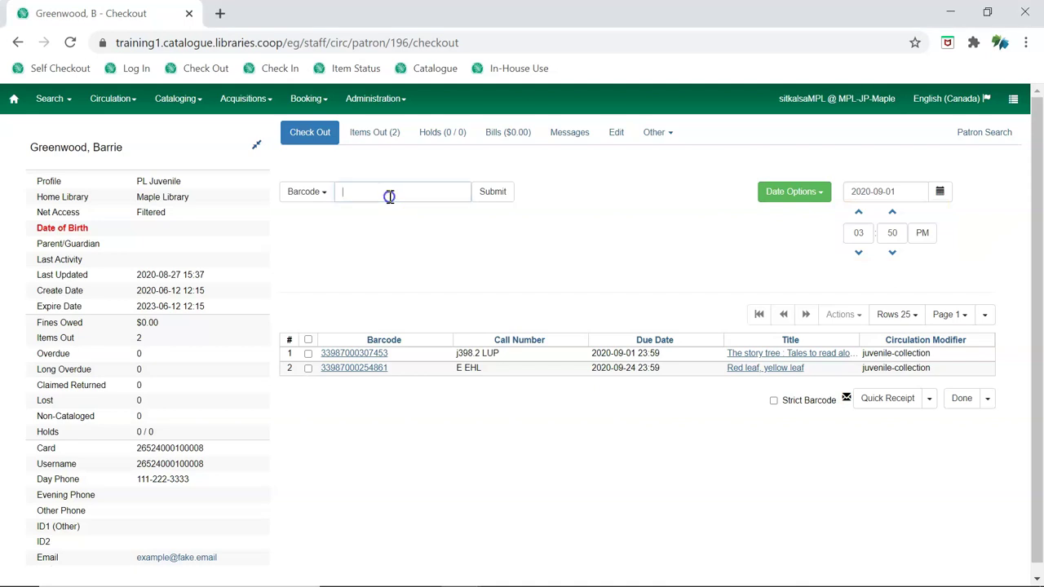
{"action": "type", "text": "33987000065366"}
{"action": "key", "text": "Return"}
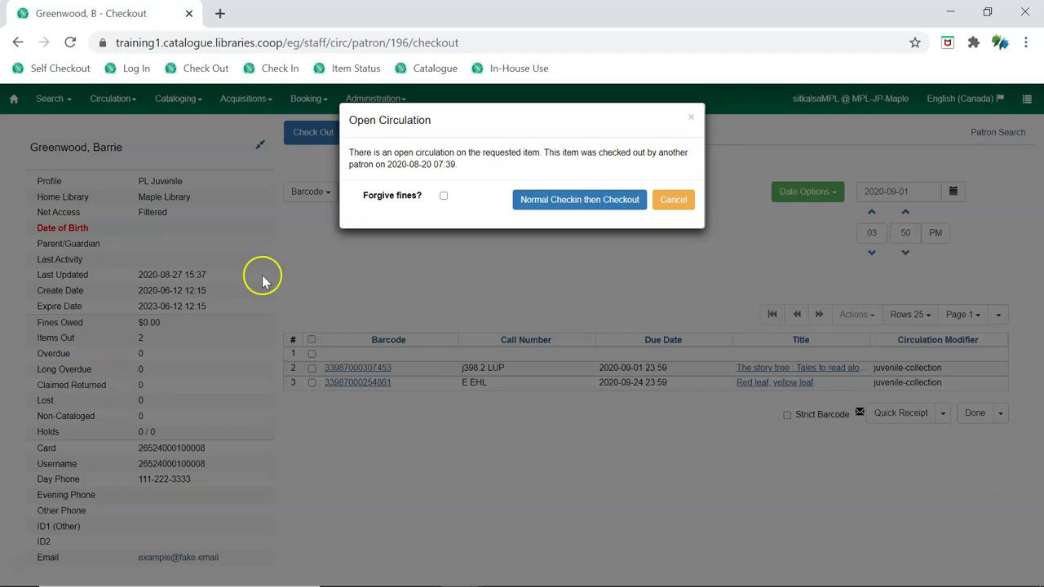
{"action": "left_click", "coordinate": [442, 196]}
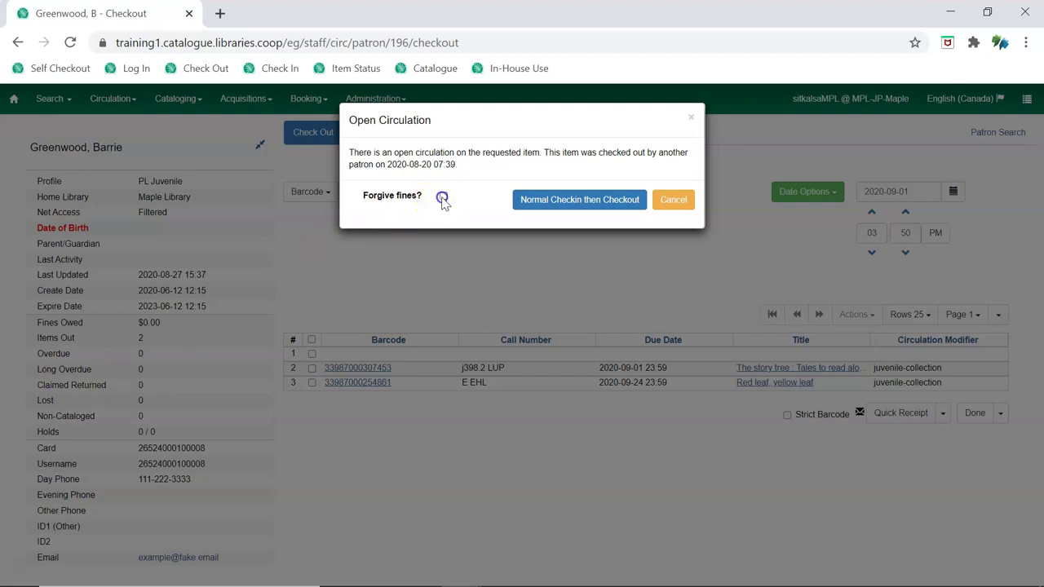
{"action": "left_click", "coordinate": [530, 200]}
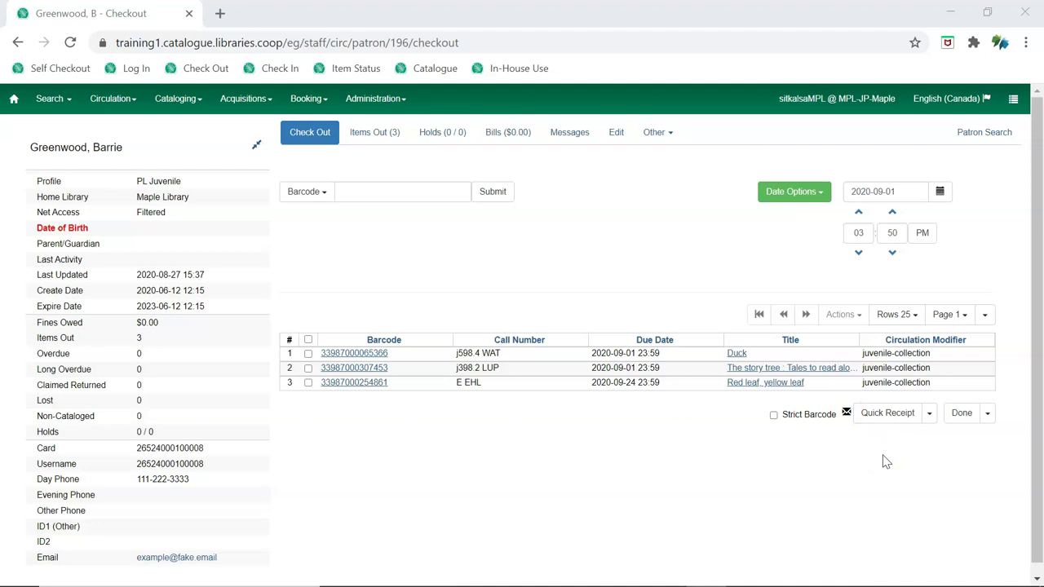
- Show the No Receipt, Email Receipt and Print Receipt choices from the menu beside Done
{"action": "left_click", "coordinate": [927, 413]}
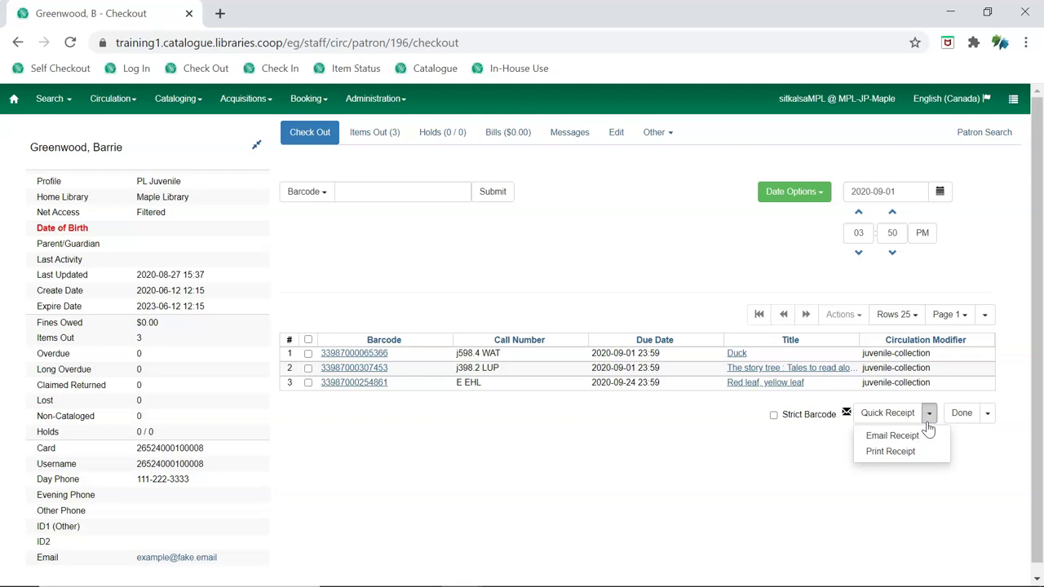
{"action": "left_click", "coordinate": [926, 426]}
{"action": "left_click", "coordinate": [960, 423]}
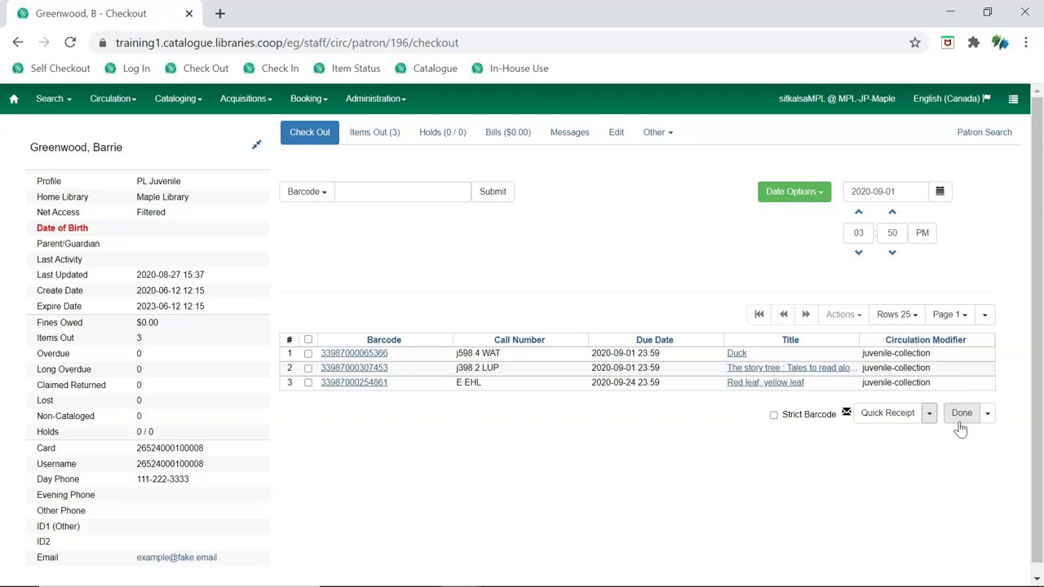
{"action": "left_click", "coordinate": [986, 413]}
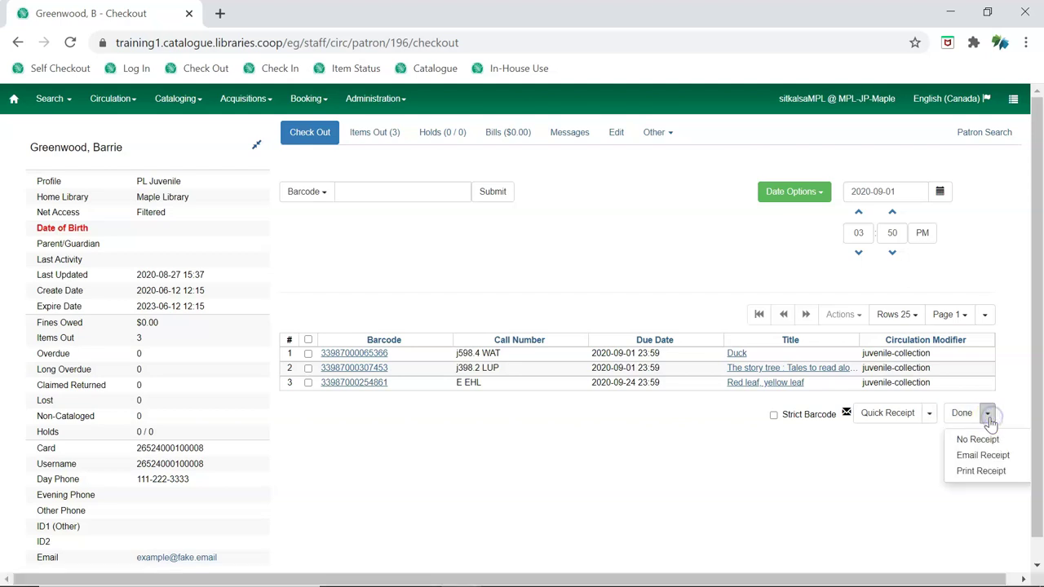